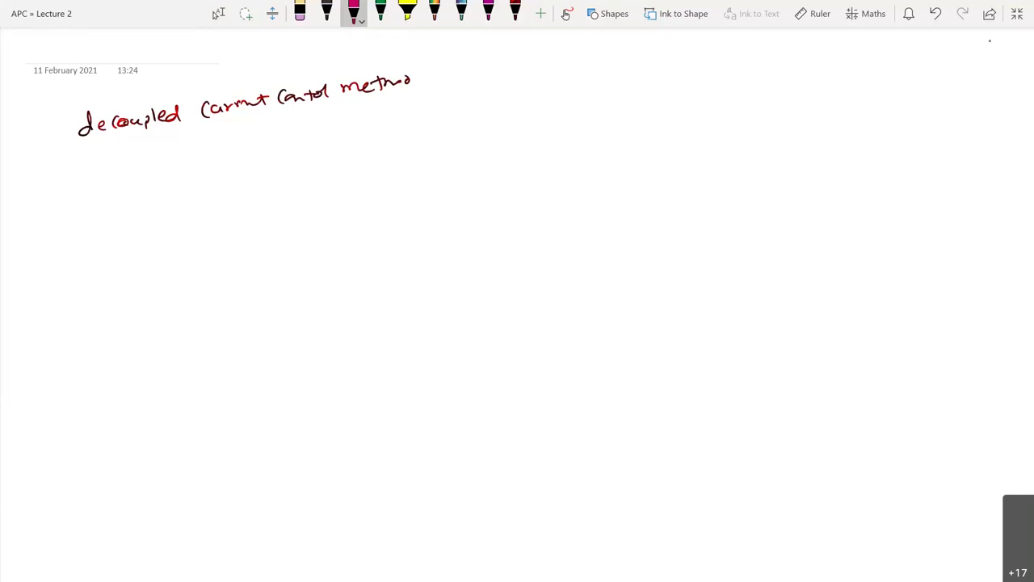
- Sketch an AC source, resistor, coil and inverter box in pink ink, labelling the source 'Vg abc'
{"action": "left_click_drag", "start_coordinate": [135, 198], "coordinate": [144, 208]}
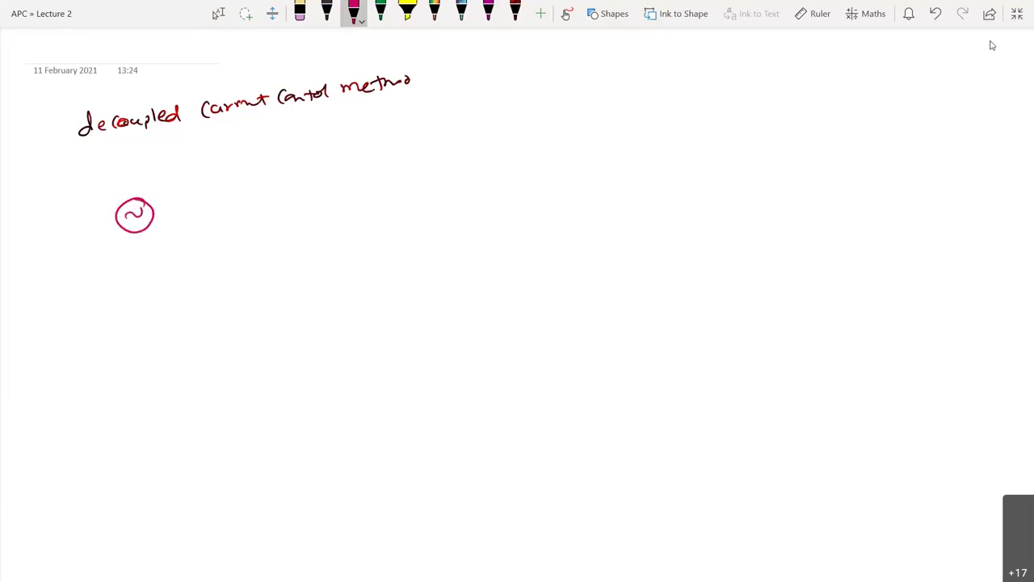
{"action": "left_click", "coordinate": [218, 14]}
{"action": "left_click", "coordinate": [353, 14]}
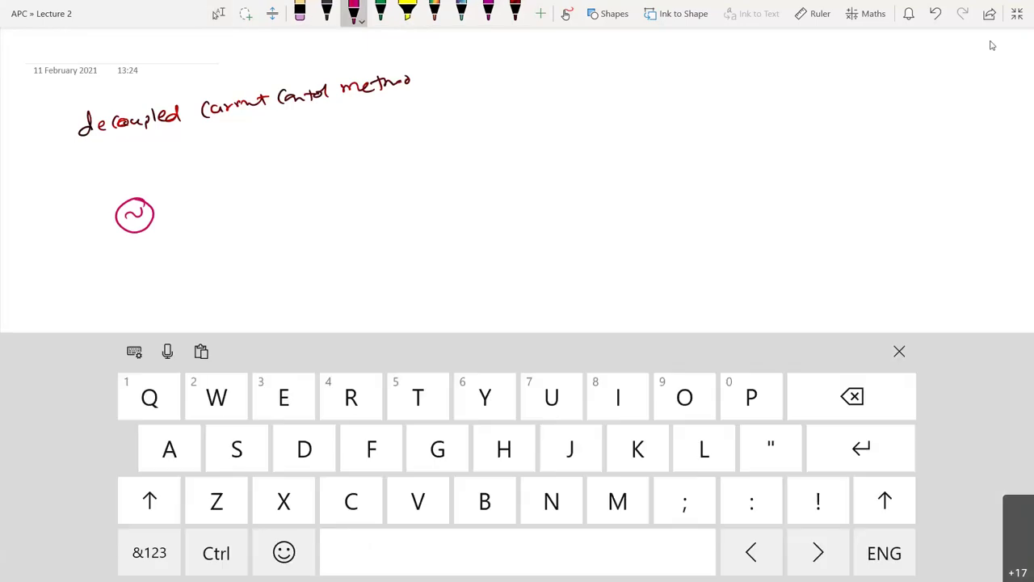
{"action": "mouse_move", "coordinate": [154, 211]}
{"action": "left_mouse_down"}
{"action": "mouse_move", "coordinate": [275, 192]}
{"action": "mouse_move", "coordinate": [337, 194]}
{"action": "mouse_move", "coordinate": [341, 220]}
{"action": "mouse_move", "coordinate": [394, 215]}
{"action": "left_mouse_up"}
{"action": "mouse_move", "coordinate": [327, 159]}
{"action": "left_mouse_down"}
{"action": "mouse_move", "coordinate": [422, 150]}
{"action": "mouse_move", "coordinate": [396, 216]}
{"action": "left_mouse_up"}
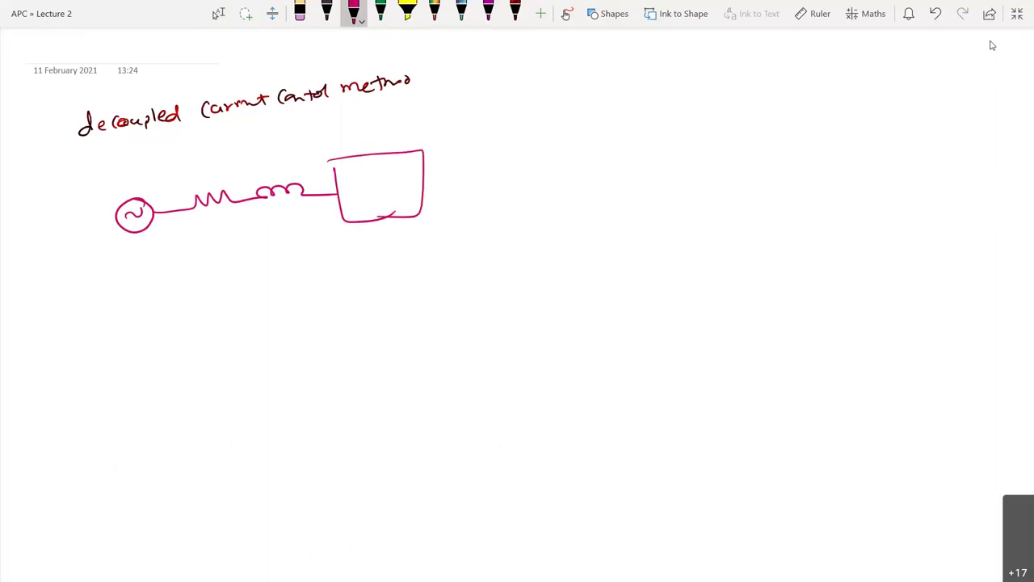
{"action": "left_click_drag", "start_coordinate": [331, 160], "coordinate": [335, 174]}
{"action": "left_click_drag", "start_coordinate": [121, 248], "coordinate": [132, 247]}
{"action": "mouse_move", "coordinate": [145, 257]}
{"action": "left_mouse_down"}
{"action": "mouse_move", "coordinate": [139, 273]}
{"action": "mouse_move", "coordinate": [195, 271]}
{"action": "left_mouse_up"}
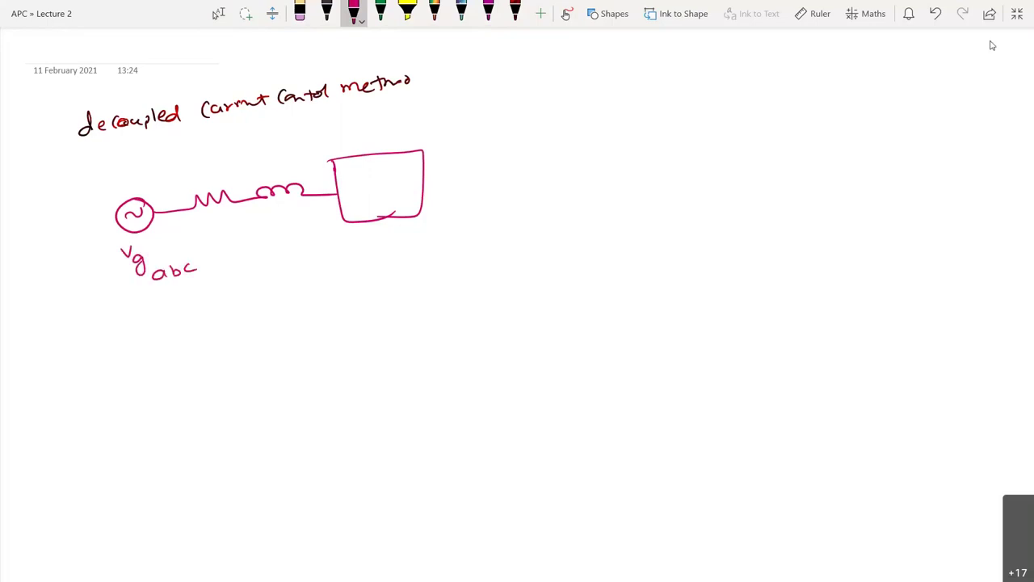
- Label the resistor 'Rs', the inductor 'Ls' and the box 'inv'
{"action": "left_click_drag", "start_coordinate": [206, 167], "coordinate": [216, 181]}
{"action": "left_click_drag", "start_coordinate": [267, 159], "coordinate": [271, 171]}
{"action": "left_click_drag", "start_coordinate": [283, 164], "coordinate": [276, 172]}
{"action": "left_click_drag", "start_coordinate": [357, 175], "coordinate": [361, 187]}
{"action": "left_click_drag", "start_coordinate": [365, 187], "coordinate": [388, 172]}
- Draw a small PV panel box wired to the right of the inverter, back in pink ink
{"action": "left_click_drag", "start_coordinate": [426, 159], "coordinate": [465, 153]}
{"action": "left_click_drag", "start_coordinate": [423, 204], "coordinate": [477, 194]}
{"action": "mouse_move", "coordinate": [461, 153]}
{"action": "left_mouse_down"}
{"action": "mouse_move", "coordinate": [485, 164]}
{"action": "mouse_move", "coordinate": [467, 199]}
{"action": "mouse_move", "coordinate": [509, 211]}
{"action": "mouse_move", "coordinate": [527, 199]}
{"action": "mouse_move", "coordinate": [513, 246]}
{"action": "mouse_move", "coordinate": [547, 224]}
{"action": "left_mouse_up"}
{"action": "left_click", "coordinate": [219, 13]}
{"action": "left_click", "coordinate": [353, 11]}
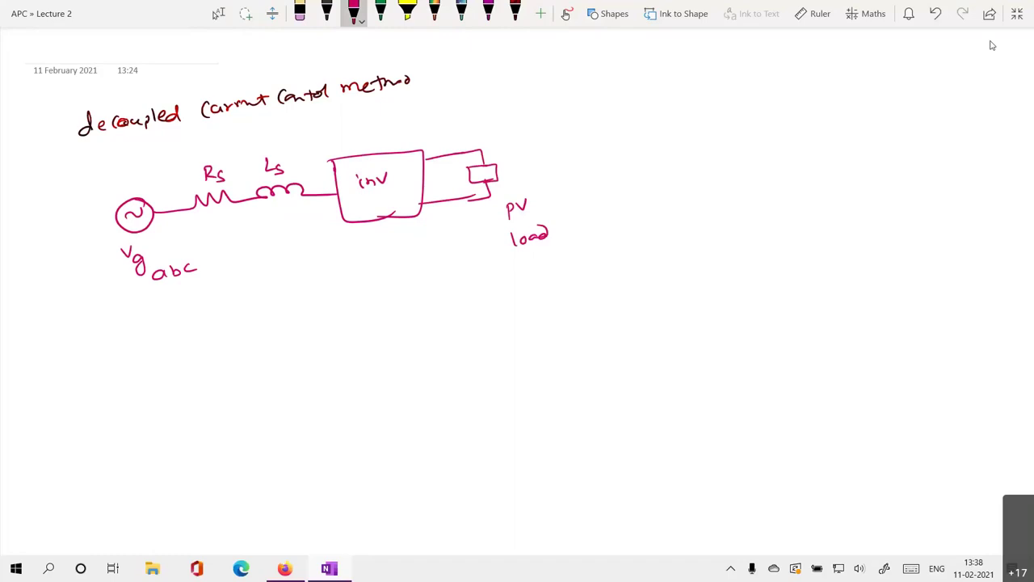
- Mark the junctions at the source and inverter input and write 'Vt abc' below
{"action": "left_click_drag", "start_coordinate": [321, 180], "coordinate": [324, 211]}
{"action": "left_click_drag", "start_coordinate": [175, 194], "coordinate": [173, 219]}
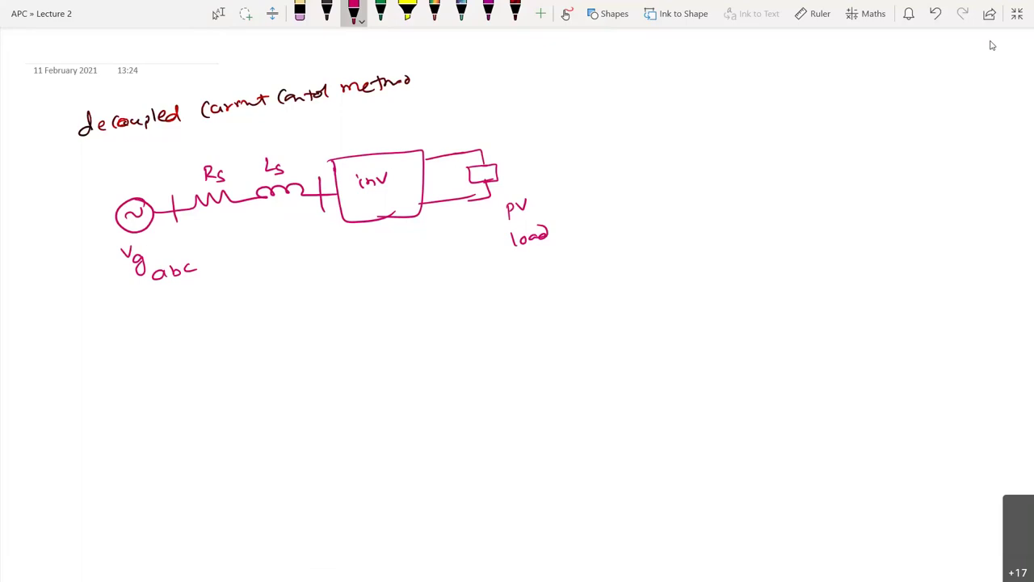
{"action": "left_click_drag", "start_coordinate": [314, 232], "coordinate": [325, 231]}
{"action": "left_click_drag", "start_coordinate": [332, 250], "coordinate": [337, 262]}
{"action": "left_click_drag", "start_coordinate": [328, 255], "coordinate": [351, 273]}
{"action": "left_click_drag", "start_coordinate": [353, 262], "coordinate": [376, 269]}
- Label the source 'grid', arrow Vt abc to 'inv. volt', and draw a double arrow under the heading
{"action": "mouse_move", "coordinate": [117, 295]}
{"action": "left_mouse_down"}
{"action": "mouse_move", "coordinate": [80, 333]}
{"action": "mouse_move", "coordinate": [119, 320]}
{"action": "left_mouse_up"}
{"action": "mouse_move", "coordinate": [373, 282]}
{"action": "left_mouse_down"}
{"action": "mouse_move", "coordinate": [374, 299]}
{"action": "mouse_move", "coordinate": [438, 299]}
{"action": "left_mouse_up"}
{"action": "mouse_move", "coordinate": [453, 287]}
{"action": "left_mouse_down"}
{"action": "mouse_move", "coordinate": [459, 297]}
{"action": "mouse_move", "coordinate": [462, 287]}
{"action": "left_mouse_up"}
{"action": "left_click_drag", "start_coordinate": [469, 288], "coordinate": [476, 292]}
{"action": "left_click_drag", "start_coordinate": [481, 281], "coordinate": [481, 292]}
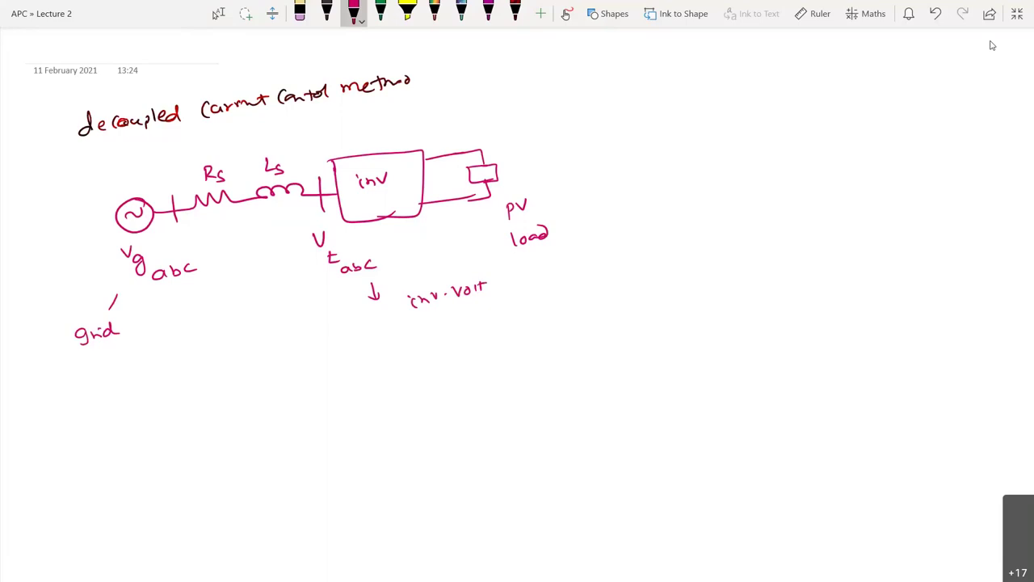
{"action": "mouse_move", "coordinate": [272, 143]}
{"action": "left_mouse_down"}
{"action": "mouse_move", "coordinate": [377, 123]}
{"action": "mouse_move", "coordinate": [370, 130]}
{"action": "left_mouse_up"}
{"action": "mouse_move", "coordinate": [282, 117]}
{"action": "left_mouse_down"}
{"action": "mouse_move", "coordinate": [282, 130]}
{"action": "mouse_move", "coordinate": [350, 108]}
{"action": "left_mouse_up"}
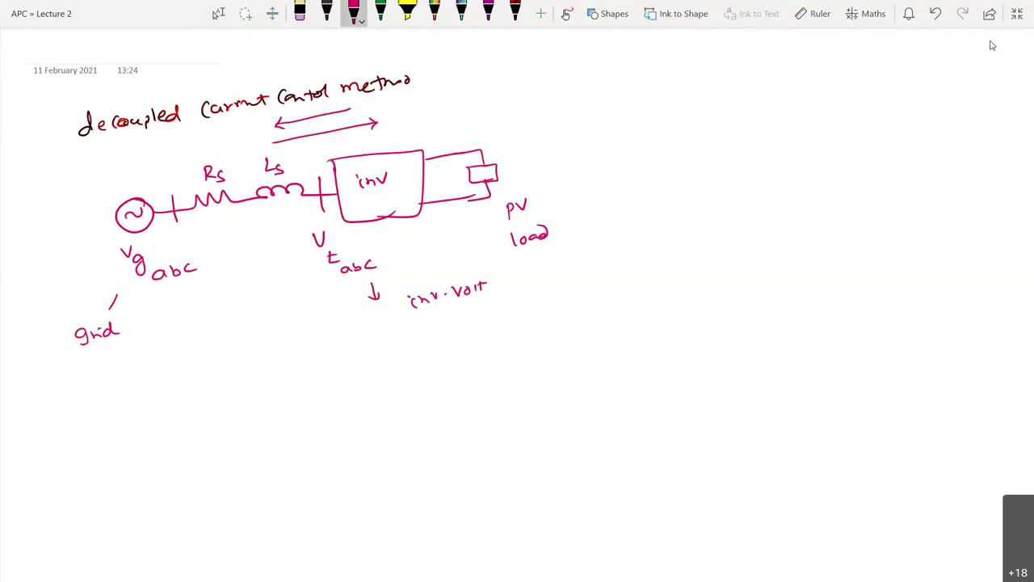
- Tick the pv label, underline 'load', and add ticks under Control and beside the arrow
{"action": "left_click_drag", "start_coordinate": [539, 194], "coordinate": [550, 189]}
{"action": "left_click_drag", "start_coordinate": [322, 109], "coordinate": [341, 96]}
{"action": "left_click_drag", "start_coordinate": [538, 245], "coordinate": [548, 242]}
{"action": "left_click_drag", "start_coordinate": [386, 122], "coordinate": [399, 116]}
- Erase the double arrow and its ticks, then draw a circled p at top right
{"action": "mouse_move", "coordinate": [372, 137]}
{"action": "left_mouse_down"}
{"action": "mouse_move", "coordinate": [323, 130]}
{"action": "mouse_move", "coordinate": [372, 120]}
{"action": "mouse_move", "coordinate": [331, 102]}
{"action": "left_mouse_up"}
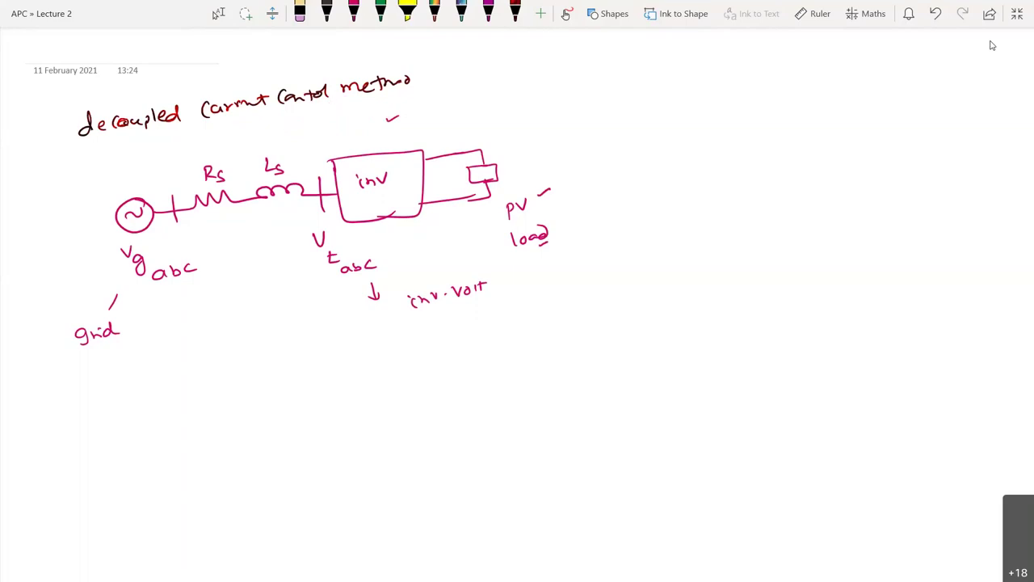
{"action": "left_click_drag", "start_coordinate": [386, 121], "coordinate": [400, 116]}
{"action": "mouse_move", "coordinate": [632, 80]}
{"action": "left_mouse_down"}
{"action": "mouse_move", "coordinate": [634, 107]}
{"action": "mouse_move", "coordinate": [624, 81]}
{"action": "mouse_move", "coordinate": [635, 100]}
{"action": "left_mouse_up"}
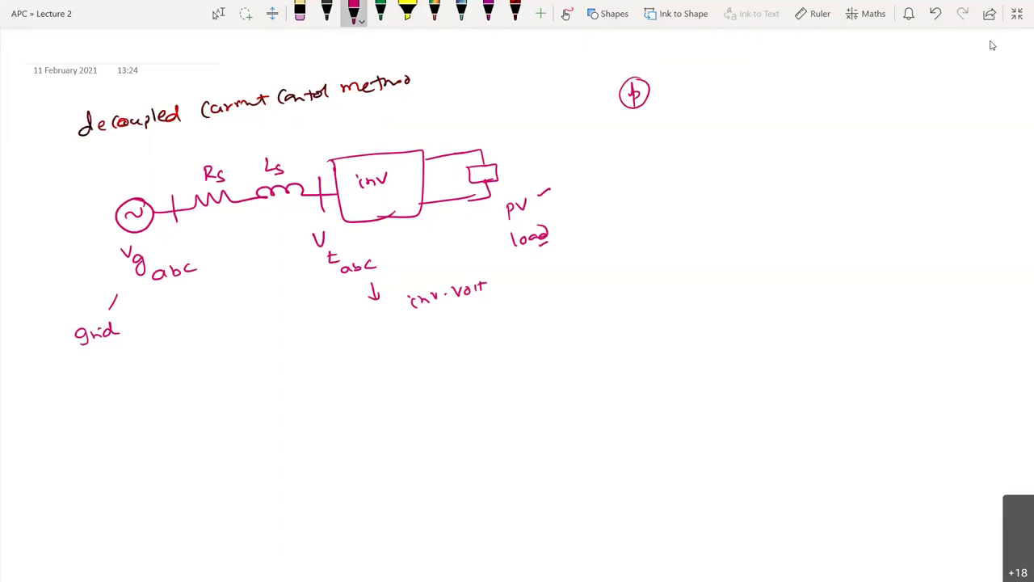
- Write a circled '-p' below the circled p and arrow the inverter current, labelled 'it abc'
{"action": "left_click_drag", "start_coordinate": [647, 132], "coordinate": [661, 130]}
{"action": "mouse_move", "coordinate": [674, 110]}
{"action": "left_mouse_down"}
{"action": "mouse_move", "coordinate": [683, 136]}
{"action": "mouse_move", "coordinate": [646, 121]}
{"action": "mouse_move", "coordinate": [700, 107]}
{"action": "left_mouse_up"}
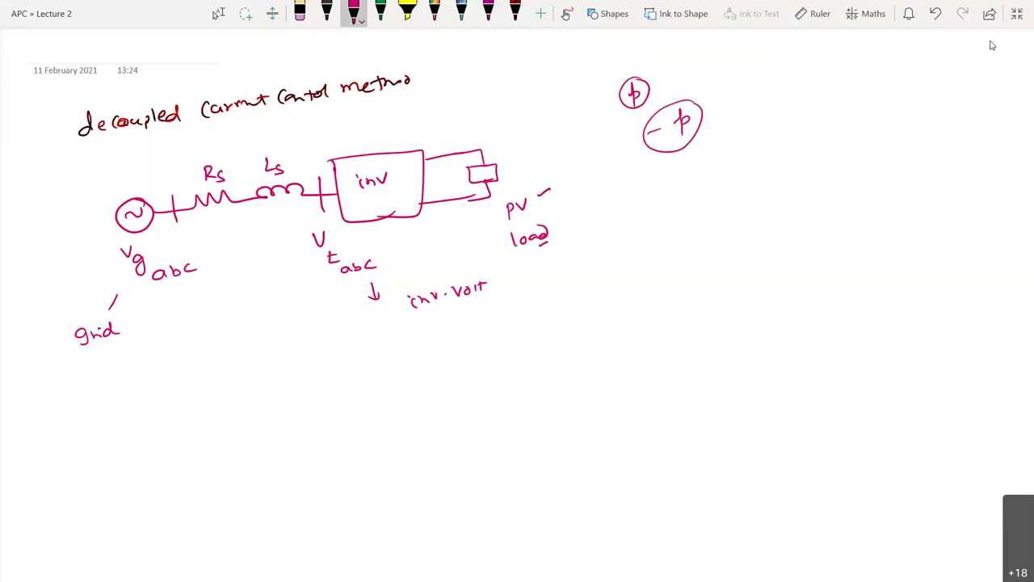
{"action": "left_click_drag", "start_coordinate": [324, 188], "coordinate": [325, 203]}
{"action": "left_click", "coordinate": [300, 134]}
{"action": "mouse_move", "coordinate": [303, 139]}
{"action": "left_mouse_down"}
{"action": "mouse_move", "coordinate": [304, 150]}
{"action": "mouse_move", "coordinate": [320, 152]}
{"action": "left_mouse_up"}
{"action": "left_click_drag", "start_coordinate": [342, 143], "coordinate": [360, 143]}
- Draw graph axes with two slightly phase-shifted sine waves
{"action": "left_click_drag", "start_coordinate": [557, 346], "coordinate": [548, 486]}
{"action": "left_click_drag", "start_coordinate": [454, 425], "coordinate": [766, 412]}
{"action": "mouse_move", "coordinate": [555, 416]}
{"action": "left_mouse_down"}
{"action": "mouse_move", "coordinate": [674, 434]}
{"action": "mouse_move", "coordinate": [762, 404]}
{"action": "left_mouse_up"}
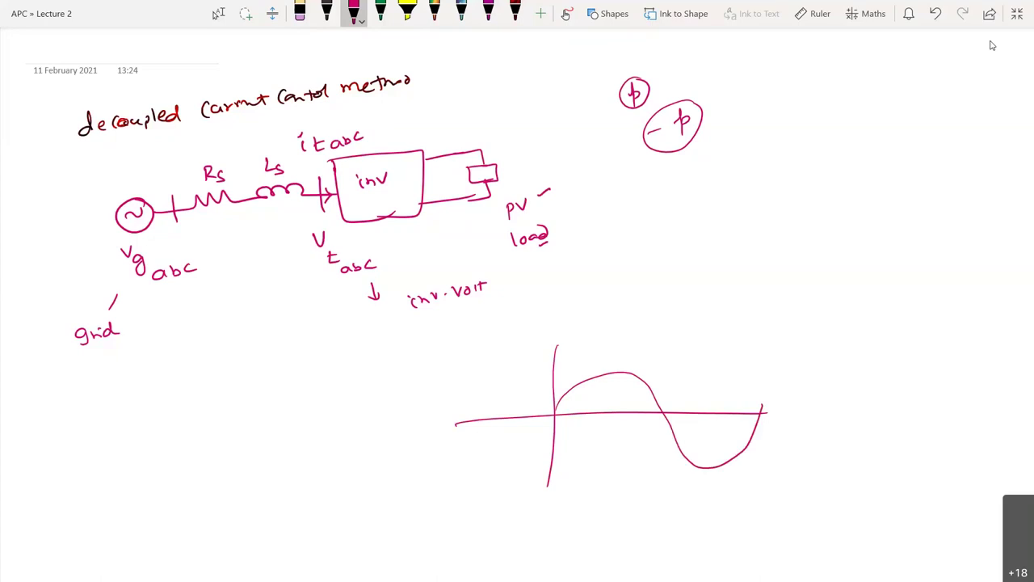
{"action": "mouse_move", "coordinate": [558, 413]}
{"action": "left_mouse_down"}
{"action": "mouse_move", "coordinate": [603, 373]}
{"action": "mouse_move", "coordinate": [665, 399]}
{"action": "mouse_move", "coordinate": [715, 462]}
{"action": "mouse_move", "coordinate": [773, 417]}
{"action": "left_mouse_up"}
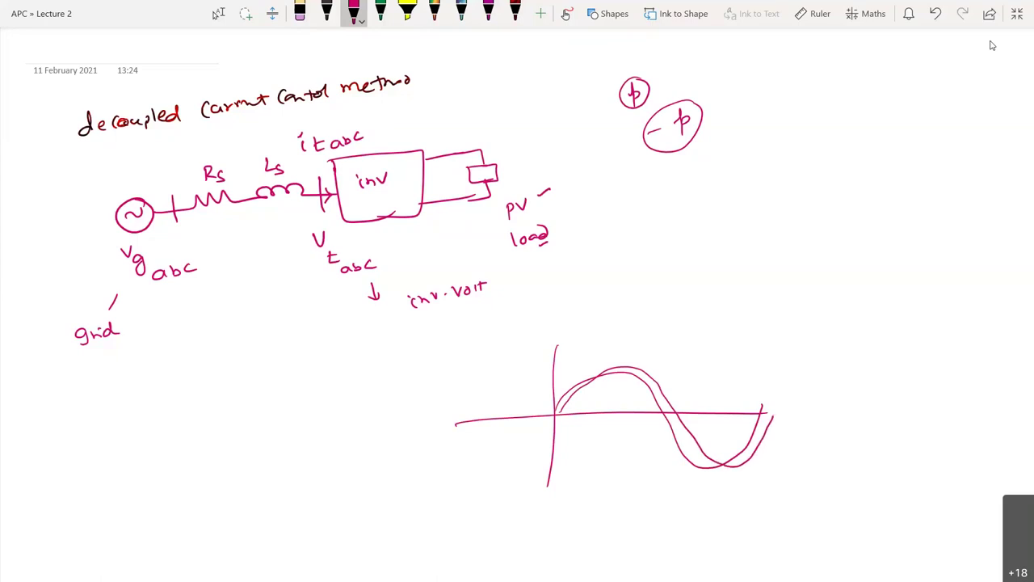
{"action": "left_click_drag", "start_coordinate": [560, 414], "coordinate": [542, 432]}
- Draw a down arrow below the circuit and write 'P =' underneath
{"action": "mouse_move", "coordinate": [272, 331]}
{"action": "left_mouse_down"}
{"action": "mouse_move", "coordinate": [272, 357]}
{"action": "mouse_move", "coordinate": [282, 346]}
{"action": "left_mouse_up"}
{"action": "left_click_drag", "start_coordinate": [184, 408], "coordinate": [187, 418]}
{"action": "left_click_drag", "start_coordinate": [197, 414], "coordinate": [208, 413]}
{"action": "left_click_drag", "start_coordinate": [197, 420], "coordinate": [208, 420]}
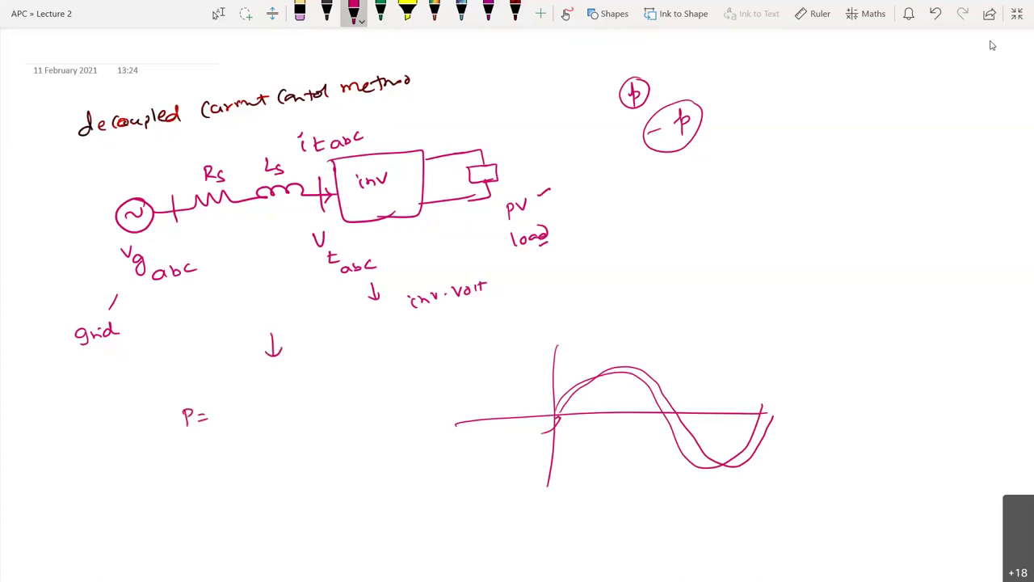